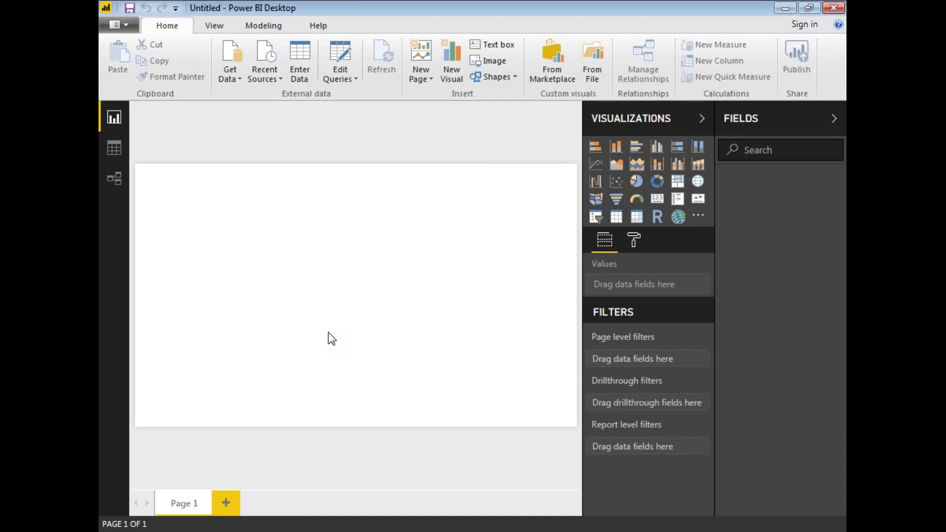
Add a SQL Server database source with server .\sql2012 in Import mode and submit the connection.
{"action": "left_click", "coordinate": [234, 73]}
{"action": "left_click", "coordinate": [252, 182]}
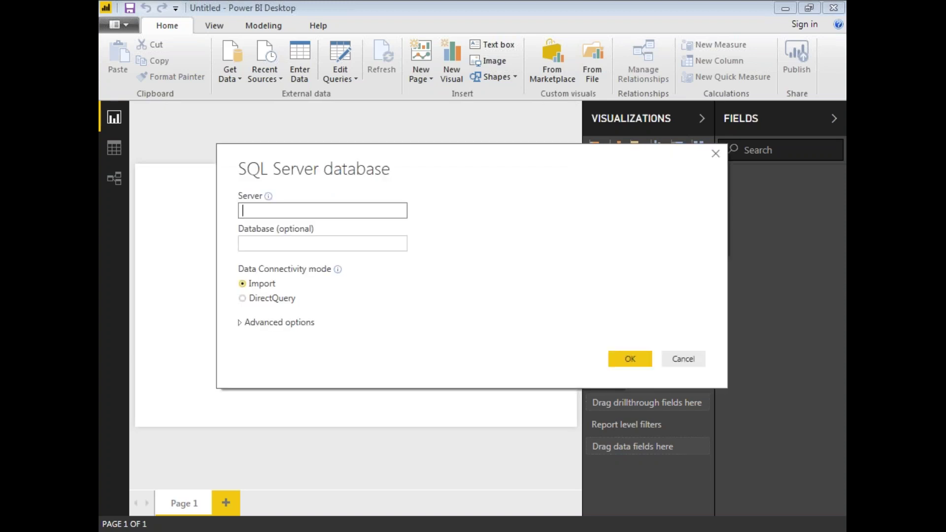
{"action": "type", "text": ".\\sql2012"}
{"action": "left_click", "coordinate": [614, 363]}
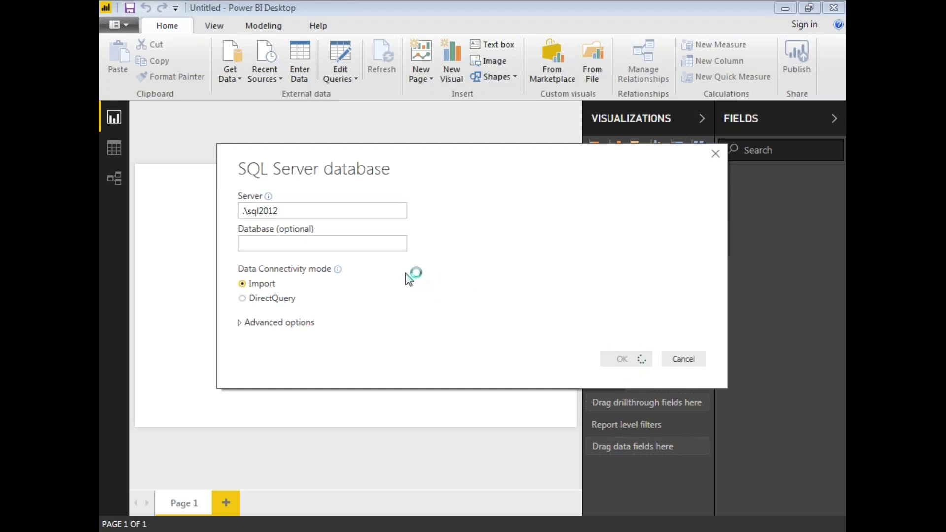
{"action": "left_click_drag", "start_coordinate": [448, 160], "coordinate": [420, 156]}
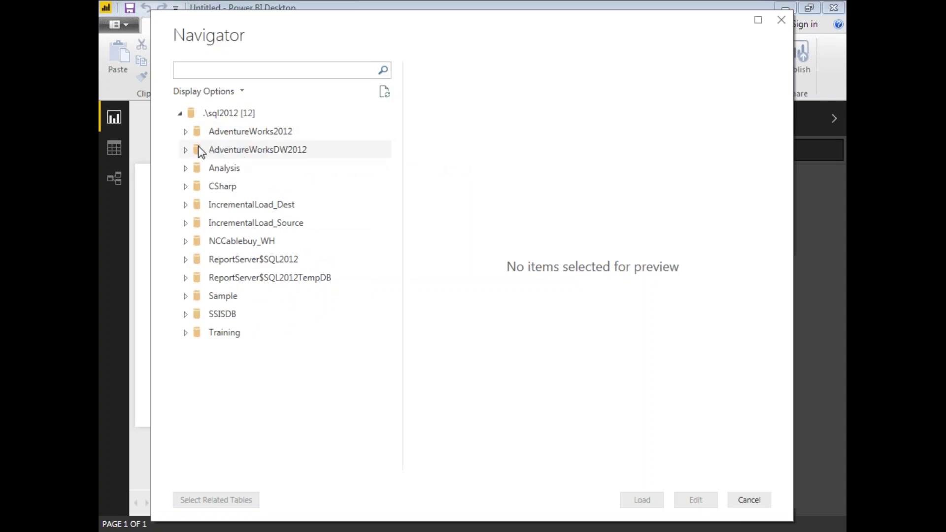
Under AdventureWorksDW2012, tick DimDate, DimProduct, DimProductCategory, DimProductSubcategory and FactInternetSales.
{"action": "left_click", "coordinate": [186, 150]}
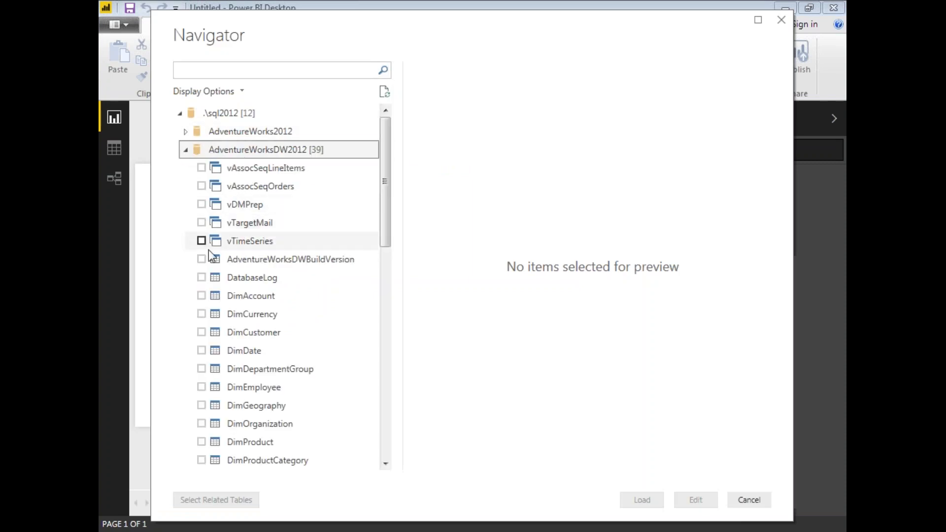
{"action": "left_click", "coordinate": [202, 350]}
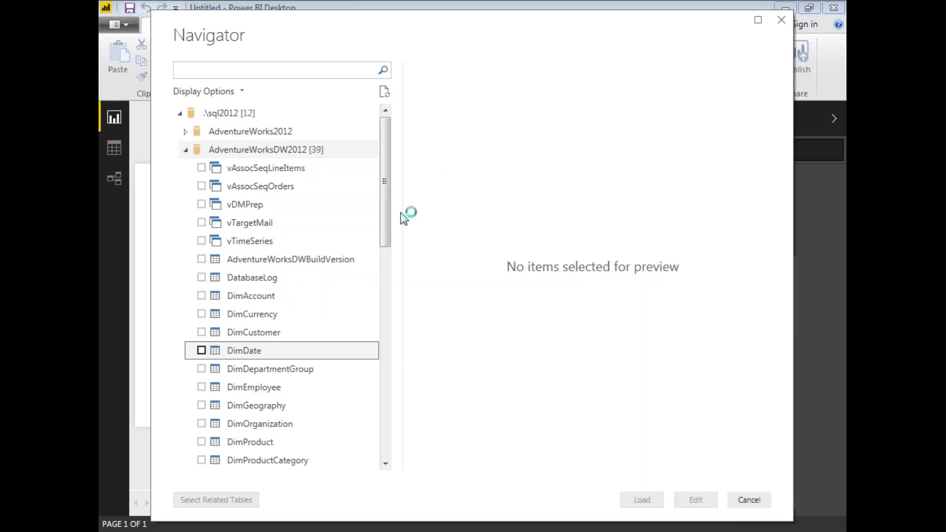
{"action": "left_click_drag", "start_coordinate": [387, 227], "coordinate": [381, 300]}
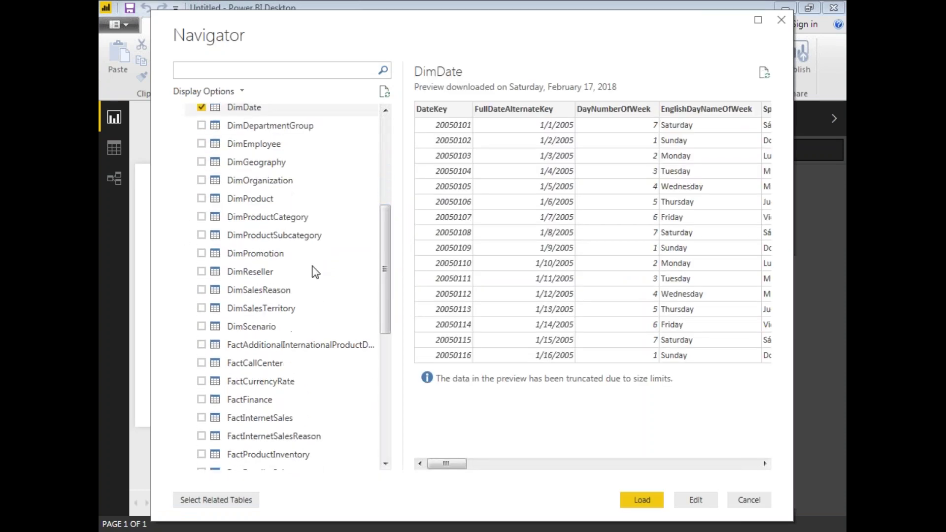
{"action": "left_click", "coordinate": [202, 198]}
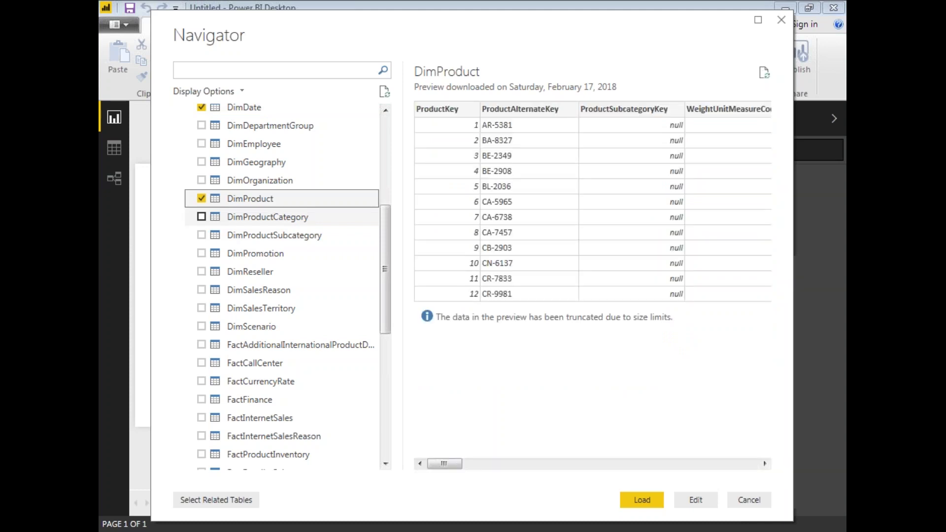
{"action": "left_click", "coordinate": [202, 216]}
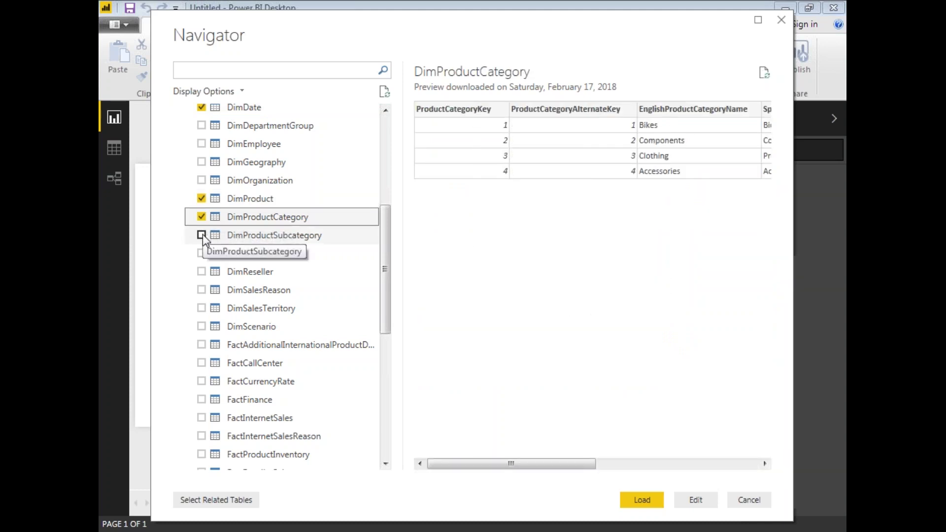
{"action": "left_click", "coordinate": [202, 235]}
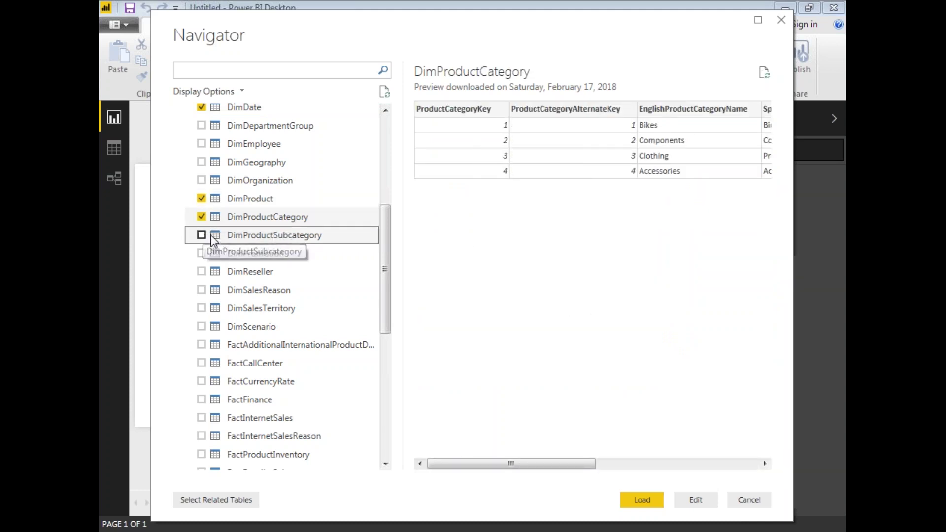
{"action": "left_click_drag", "start_coordinate": [384, 253], "coordinate": [383, 297]}
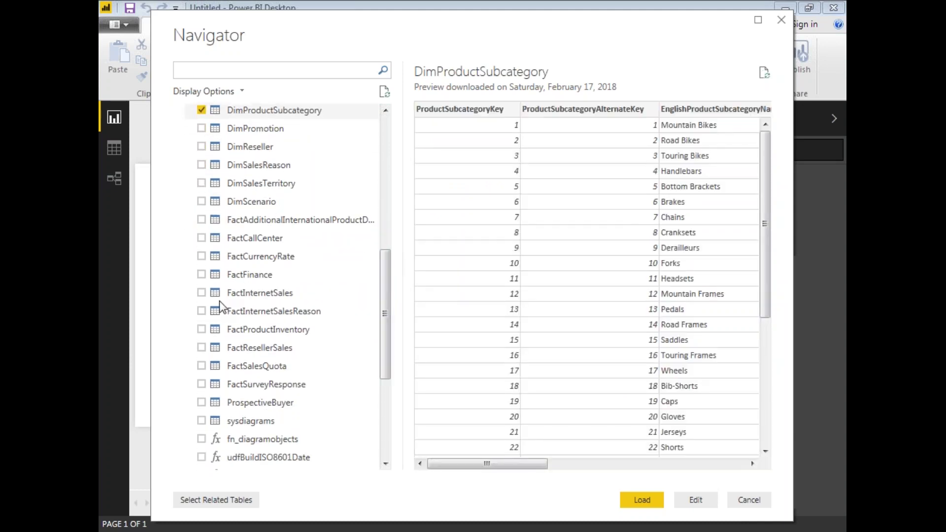
{"action": "left_click", "coordinate": [202, 293]}
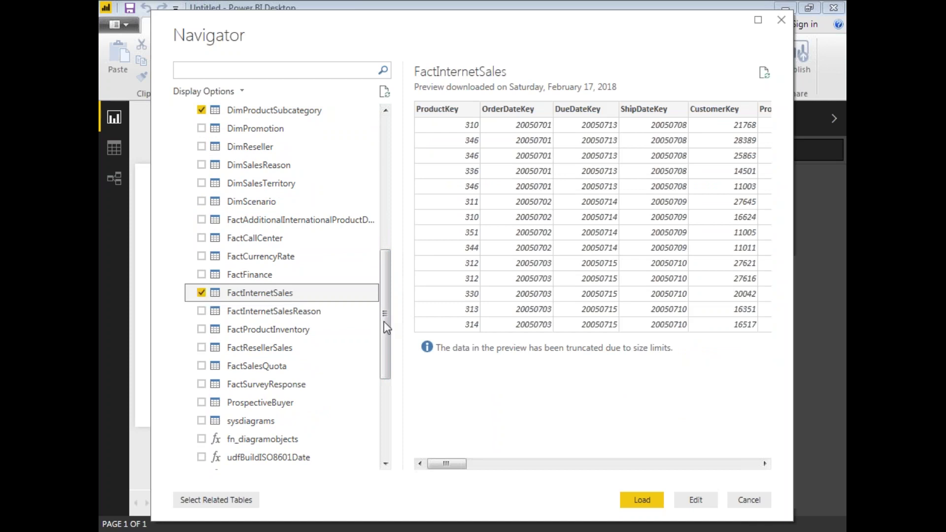
{"action": "left_click_drag", "start_coordinate": [384, 321], "coordinate": [397, 282]}
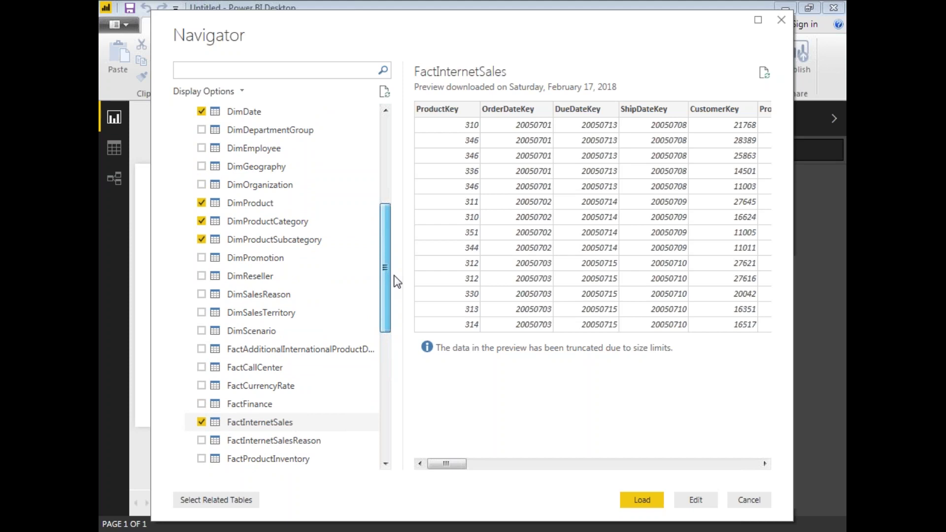
{"action": "left_click_drag", "start_coordinate": [397, 282], "coordinate": [396, 271]}
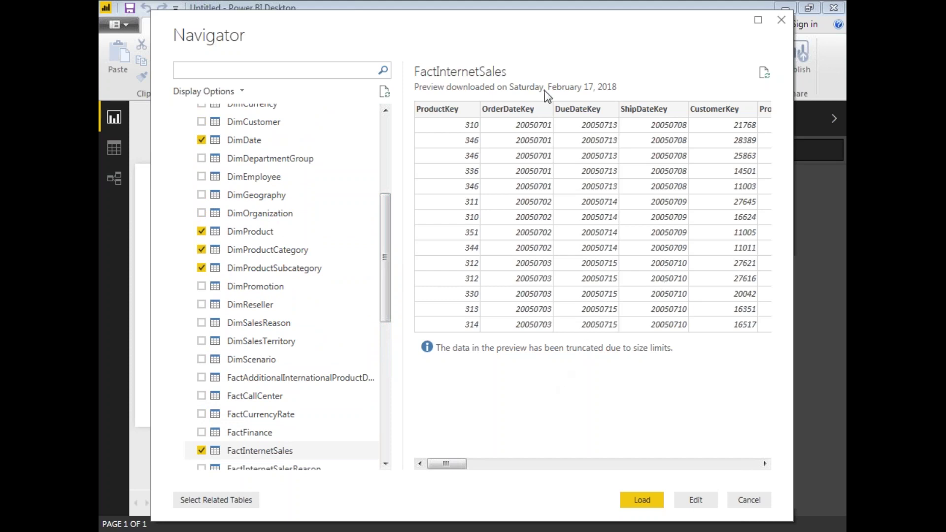
{"action": "left_click_drag", "start_coordinate": [519, 34], "coordinate": [494, 43]}
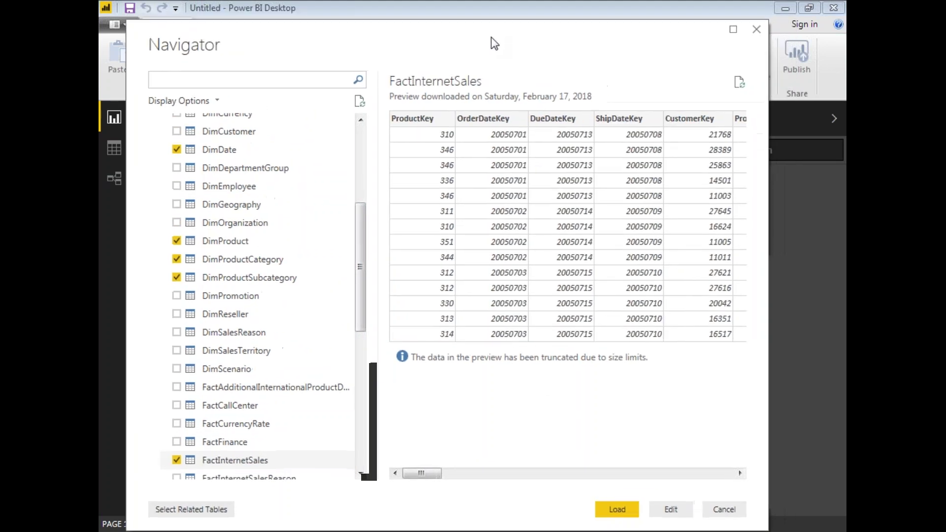
Load the five selected tables into the report's Fields pane.
{"action": "left_click", "coordinate": [610, 512]}
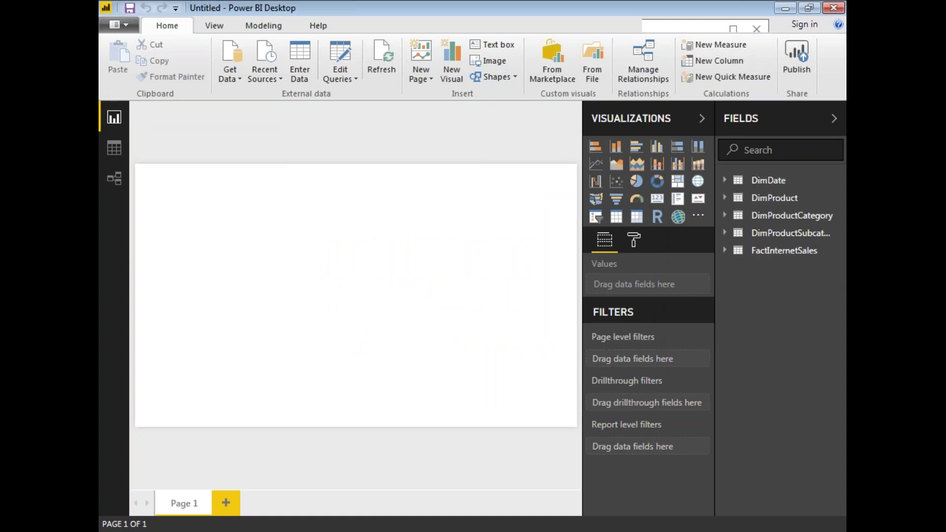
Add a line chart enlarged over most of the page and put DimDate's CalendarYear on it.
{"action": "left_click", "coordinate": [597, 166]}
{"action": "left_click_drag", "start_coordinate": [234, 280], "coordinate": [573, 416]}
{"action": "left_click", "coordinate": [298, 319]}
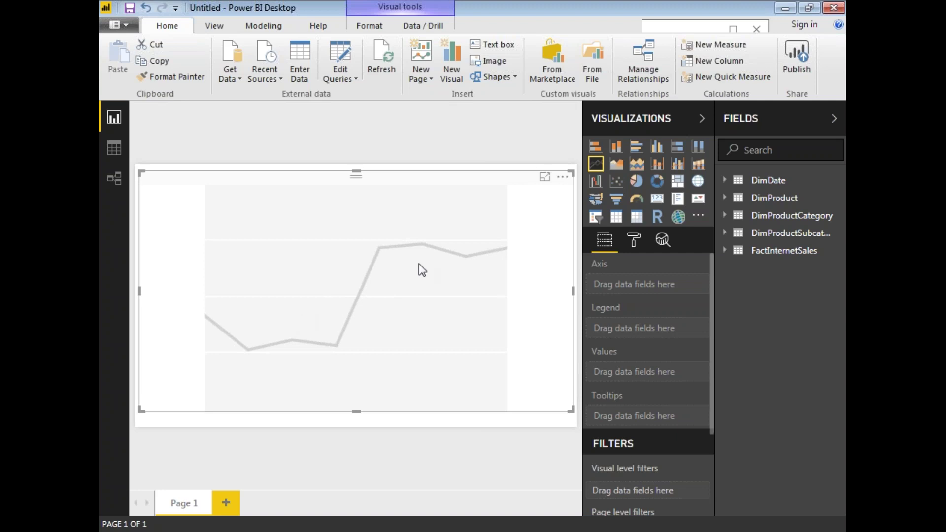
{"action": "left_click", "coordinate": [725, 181]}
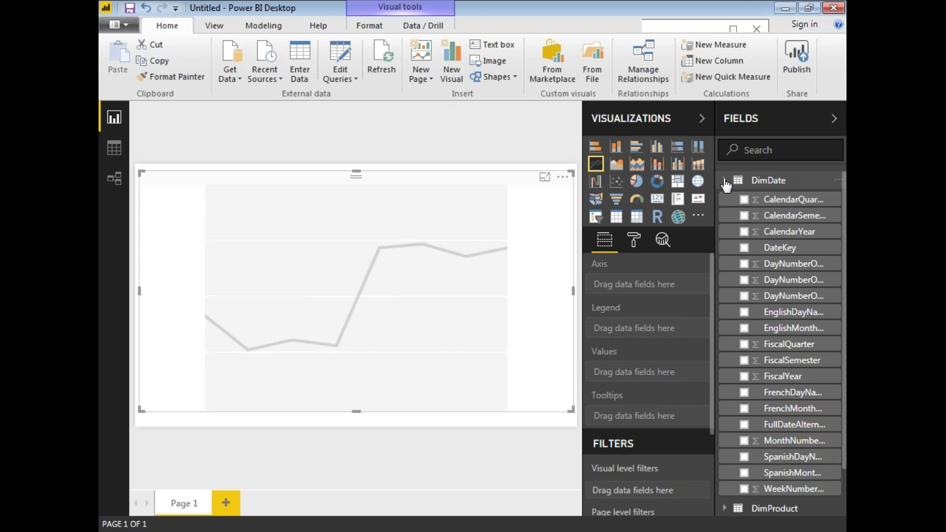
{"action": "left_click", "coordinate": [745, 234]}
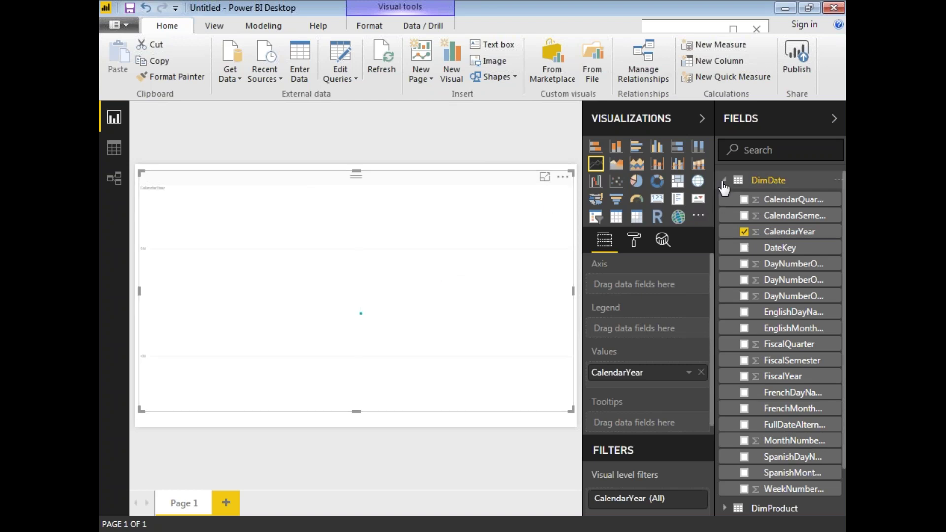
Add FactInternetSales' SalesAmount to the chart and move CalendarYear into the Axis well.
{"action": "left_click", "coordinate": [723, 181]}
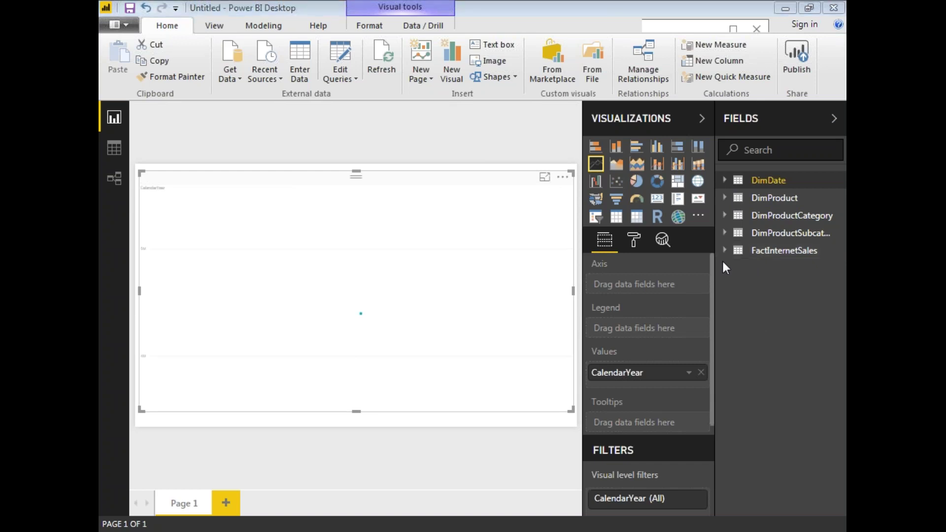
{"action": "left_click", "coordinate": [784, 251]}
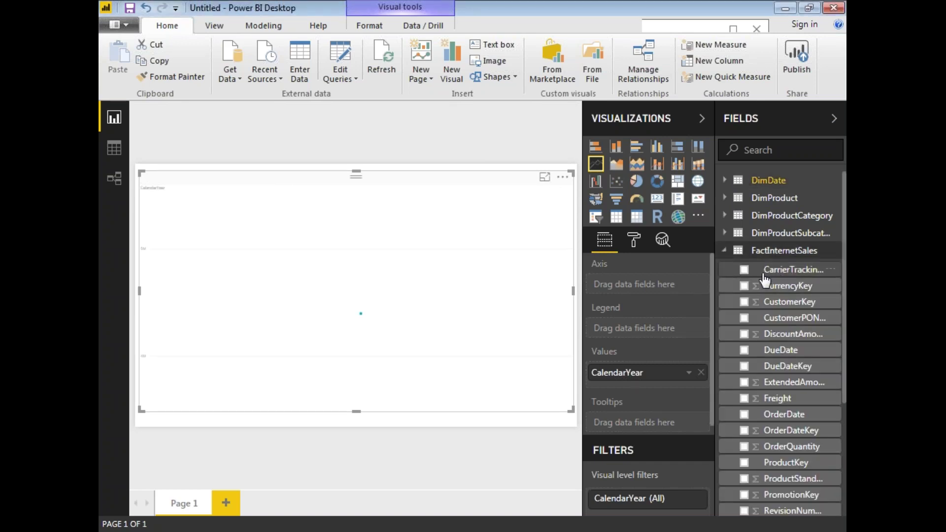
{"action": "scroll", "coordinate": [781, 345], "scroll_direction": "down", "scroll_amount": 4}
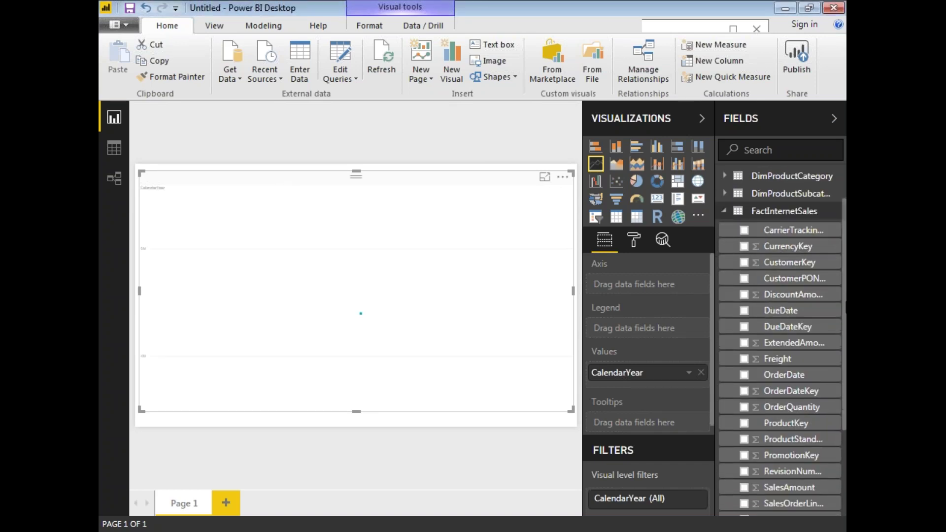
{"action": "left_click", "coordinate": [745, 361]}
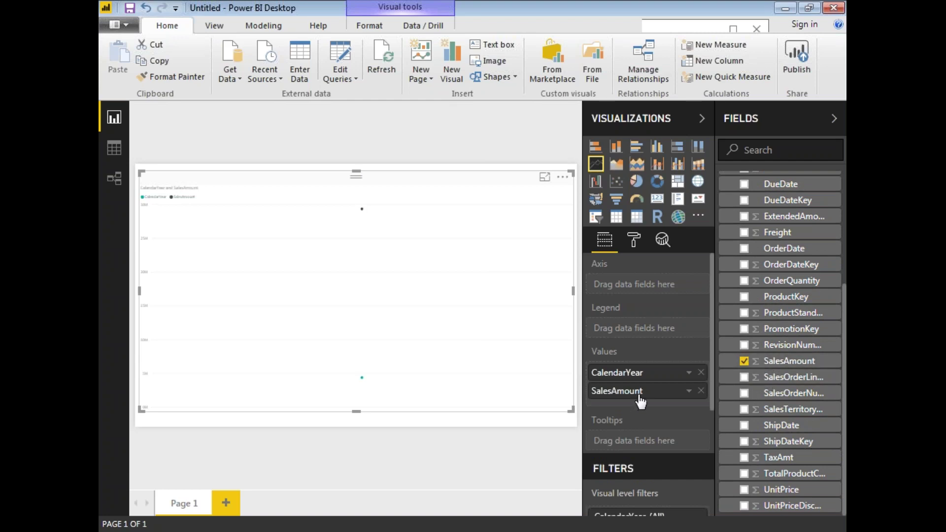
{"action": "left_click_drag", "start_coordinate": [634, 384], "coordinate": [626, 288]}
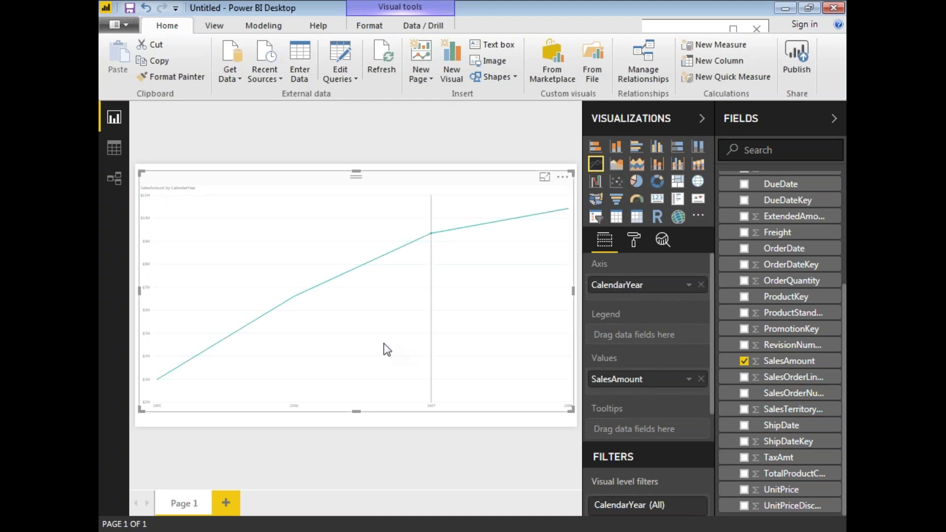
{"action": "mouse_move", "coordinate": [185, 395]}
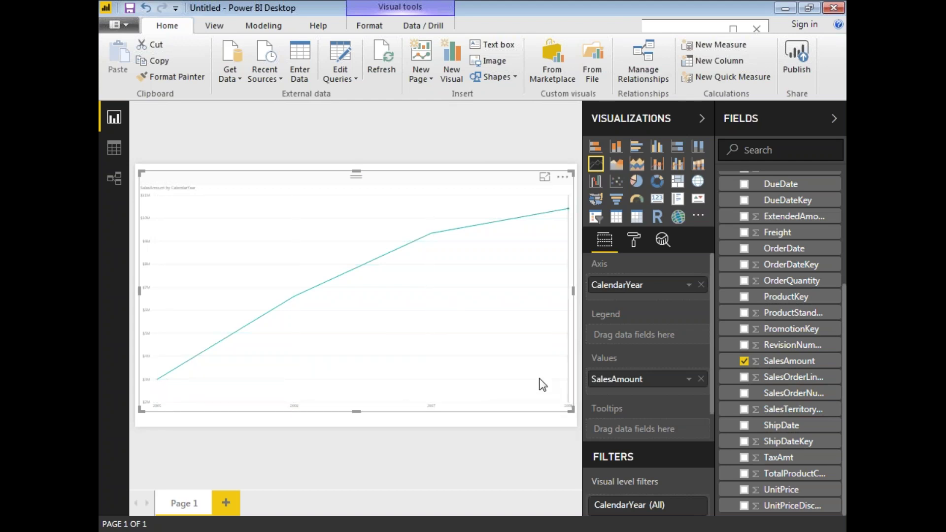
{"action": "left_click", "coordinate": [545, 176]}
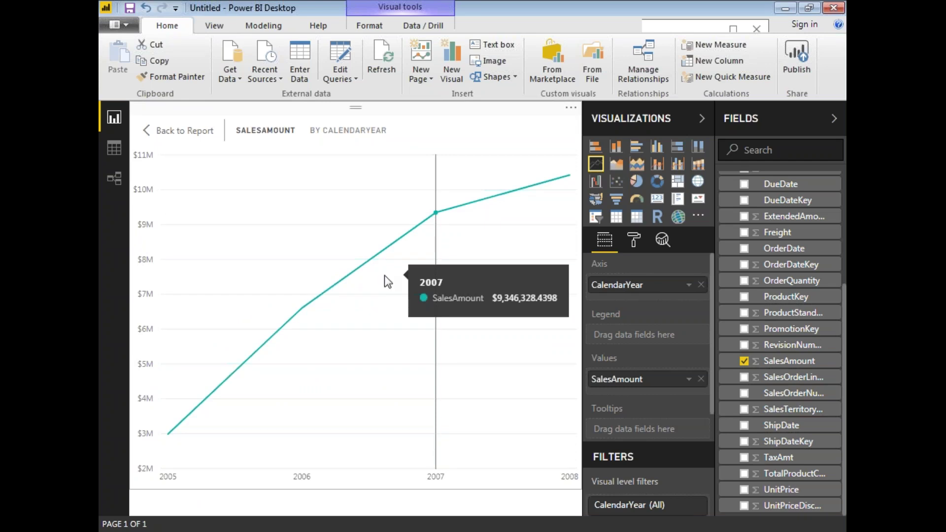
{"action": "left_click", "coordinate": [193, 133]}
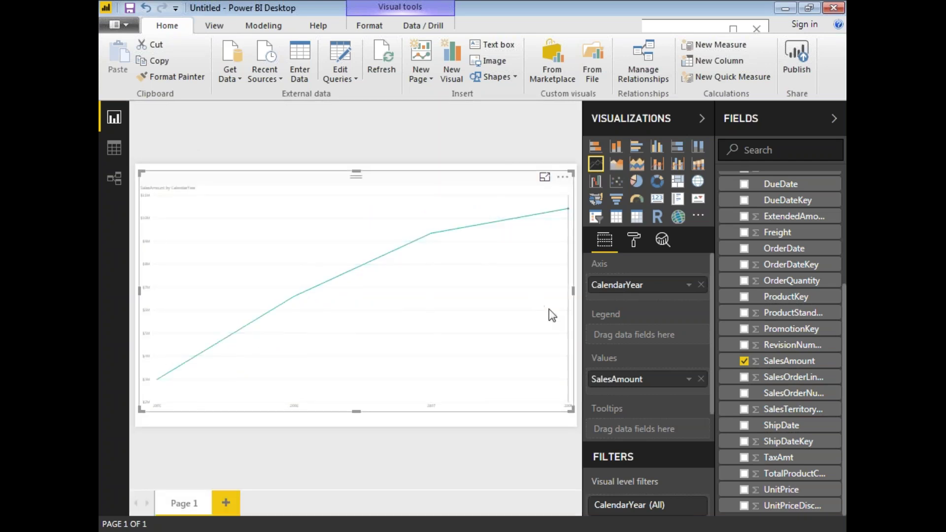
Turn data labels On for the line chart and show it in Focus mode.
{"action": "left_click", "coordinate": [634, 241]}
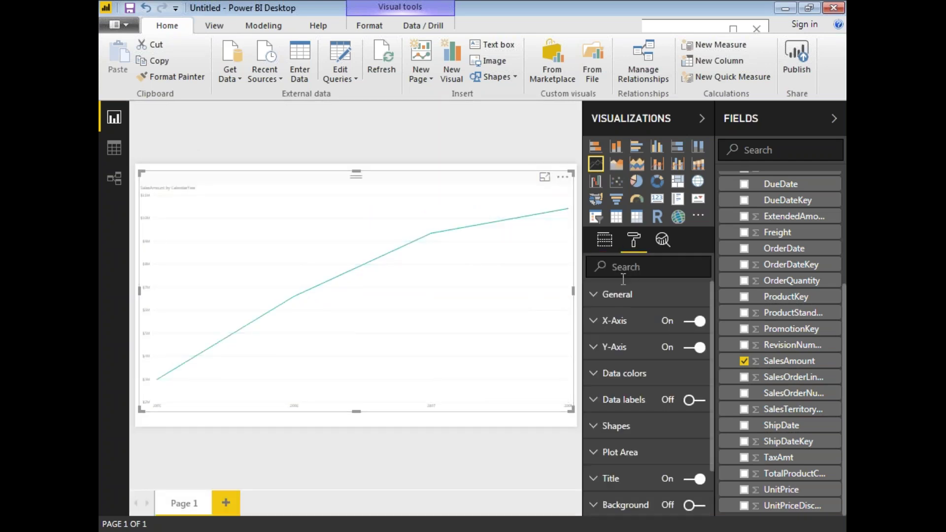
{"action": "left_click", "coordinate": [704, 404]}
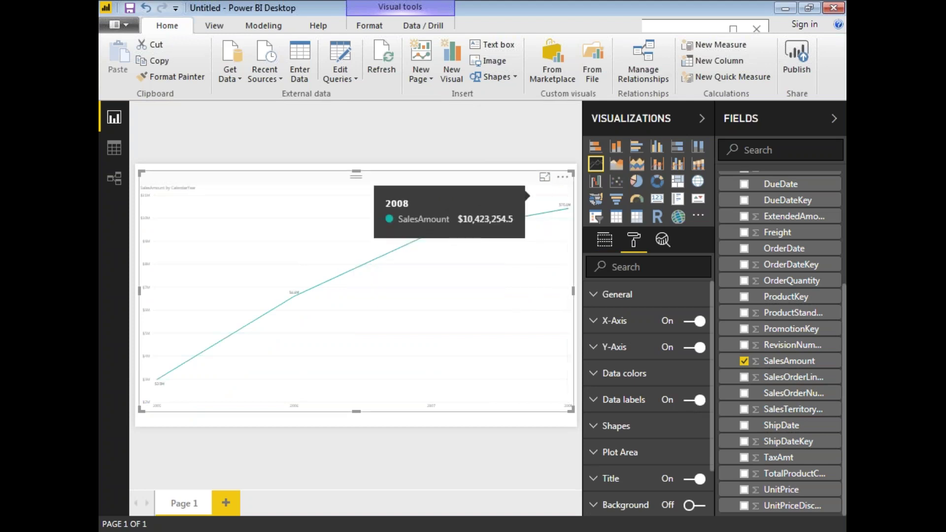
{"action": "left_click", "coordinate": [544, 177]}
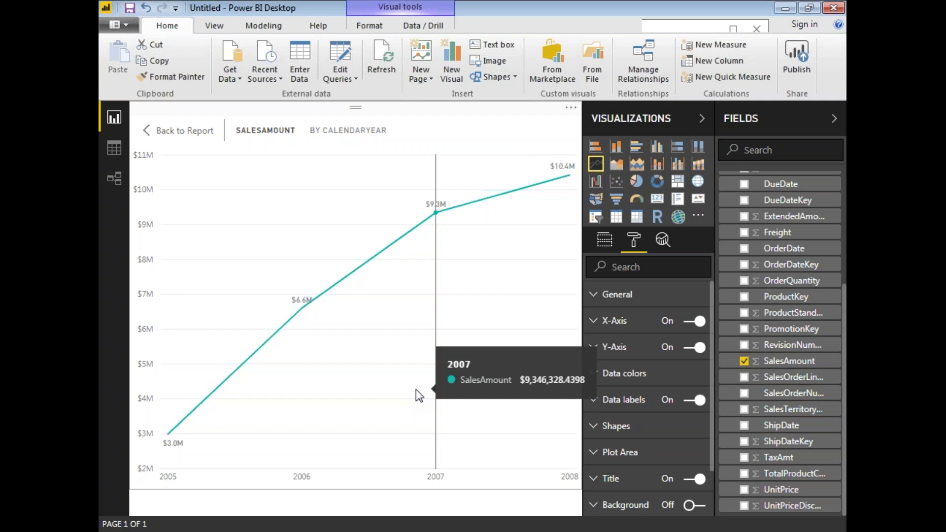
Exit Focus mode back to Page 1 and reselect the line chart.
{"action": "left_click", "coordinate": [192, 137]}
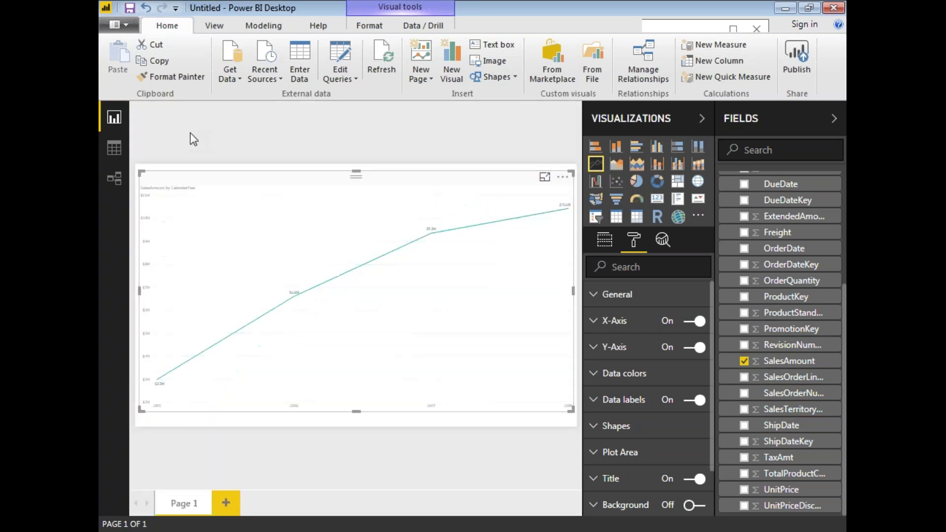
{"action": "left_click", "coordinate": [301, 171]}
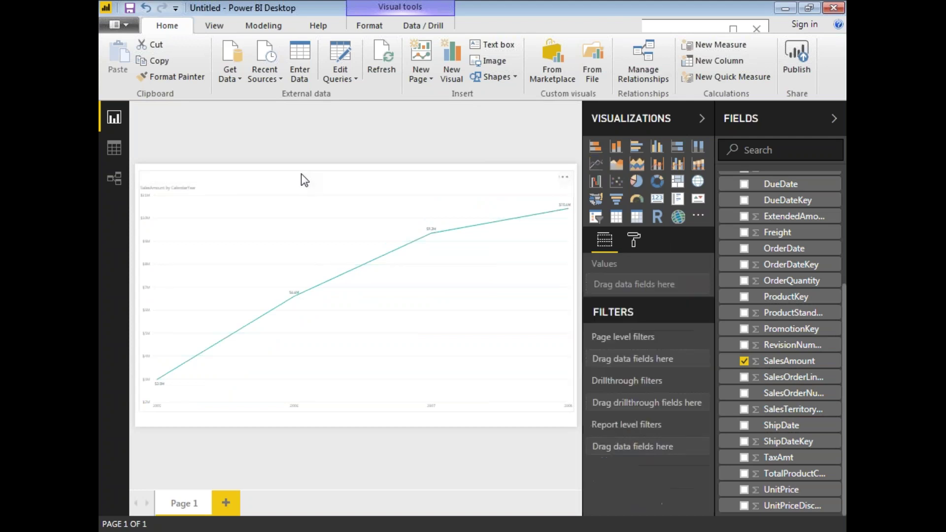
{"action": "left_click", "coordinate": [318, 257]}
Shrink the line chart into the lower half and add a widened slicer at the top-left.
{"action": "left_click_drag", "start_coordinate": [352, 198], "coordinate": [329, 291]}
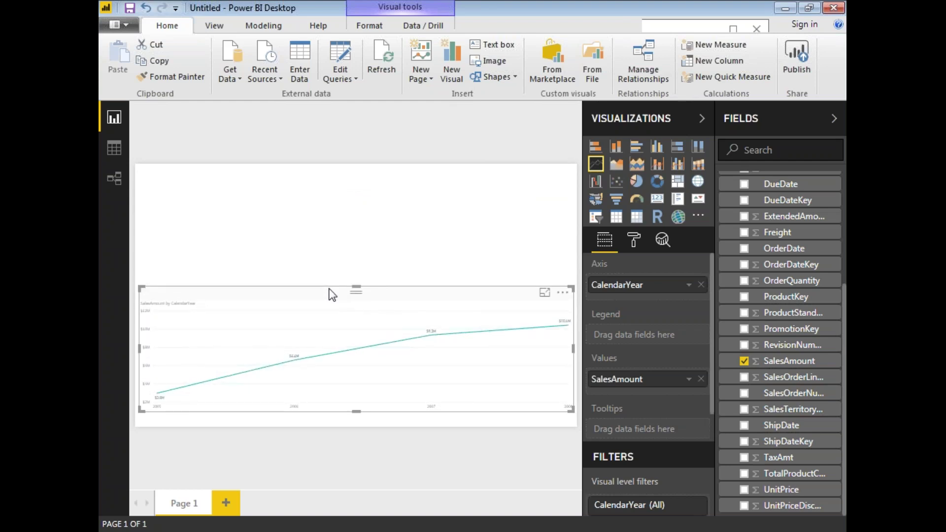
{"action": "left_click", "coordinate": [328, 221]}
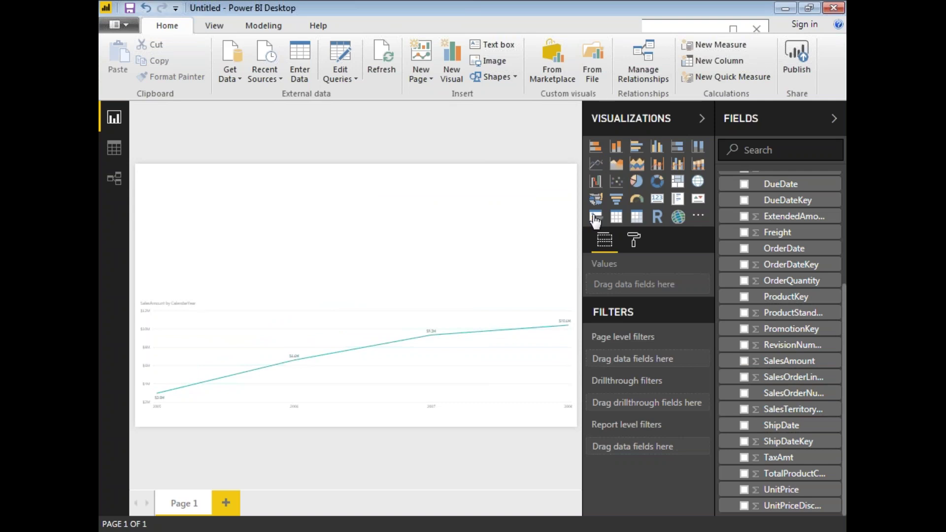
{"action": "left_click", "coordinate": [596, 217]}
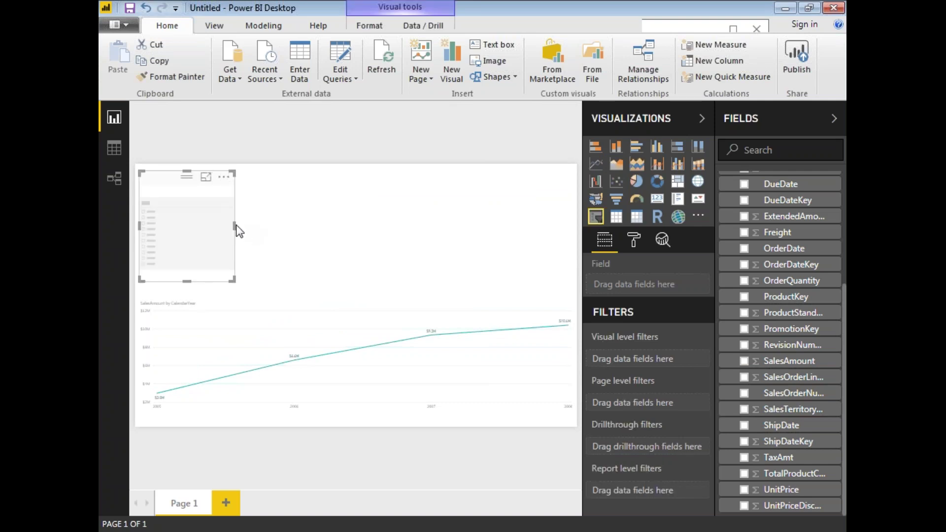
{"action": "left_click_drag", "start_coordinate": [235, 226], "coordinate": [258, 228]}
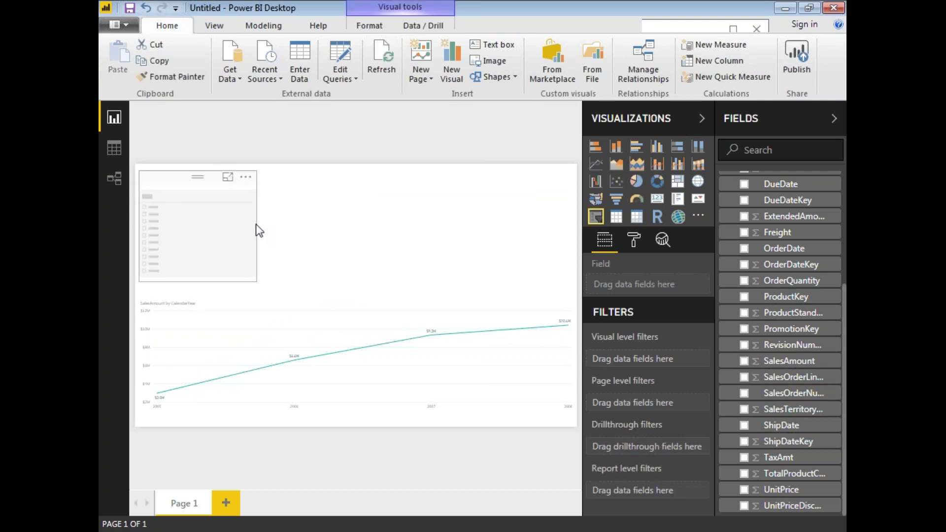
{"action": "left_click", "coordinate": [310, 228]}
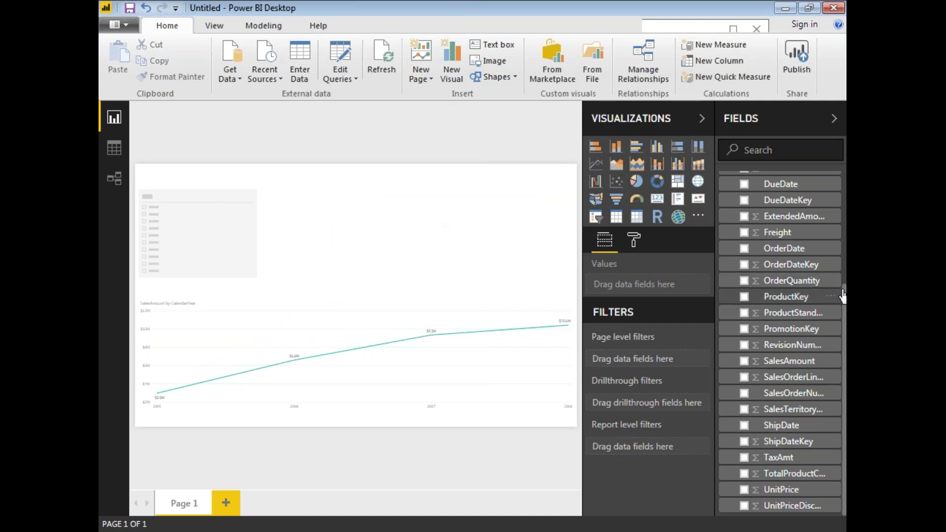
{"action": "left_click_drag", "start_coordinate": [845, 297], "coordinate": [845, 183]}
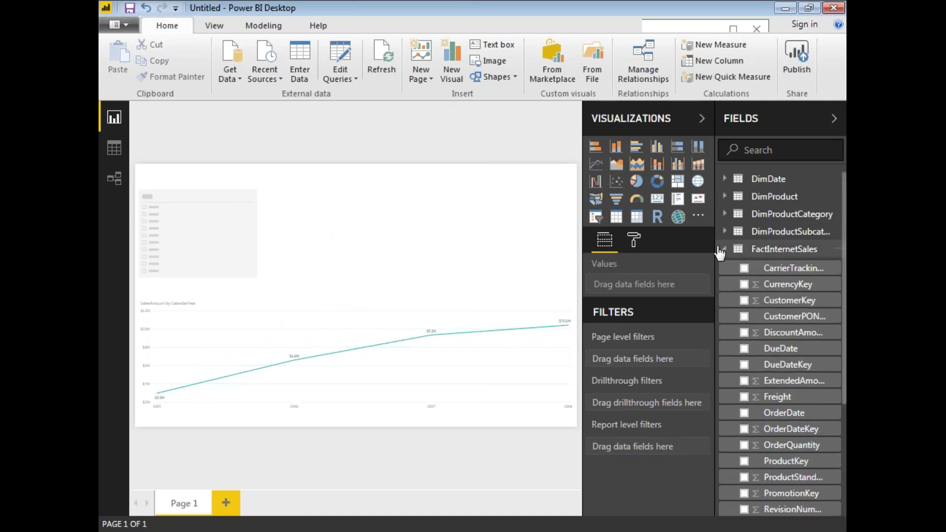
{"action": "left_click", "coordinate": [726, 251]}
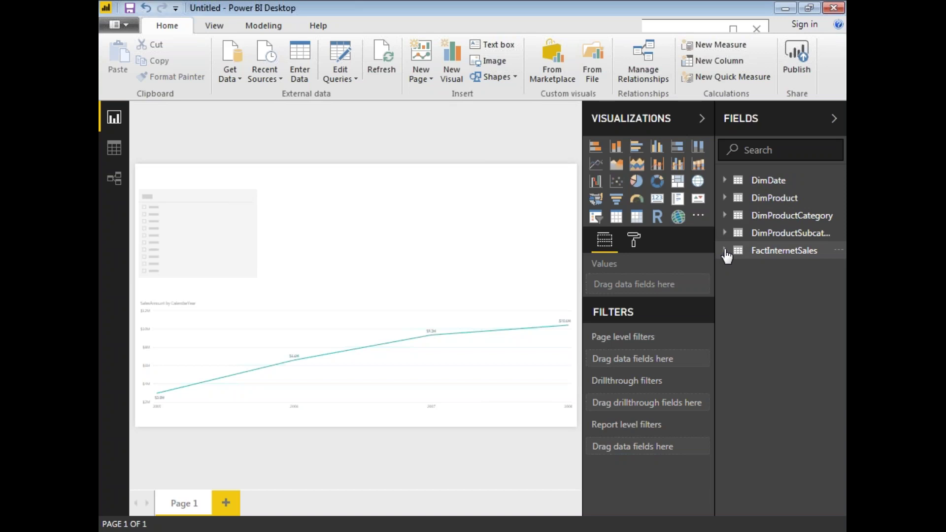
Fill the slicer with DimProductCategory's EnglishProductCategoryName, delete the stray table visual, and focus the slicer.
{"action": "left_click", "coordinate": [725, 215]}
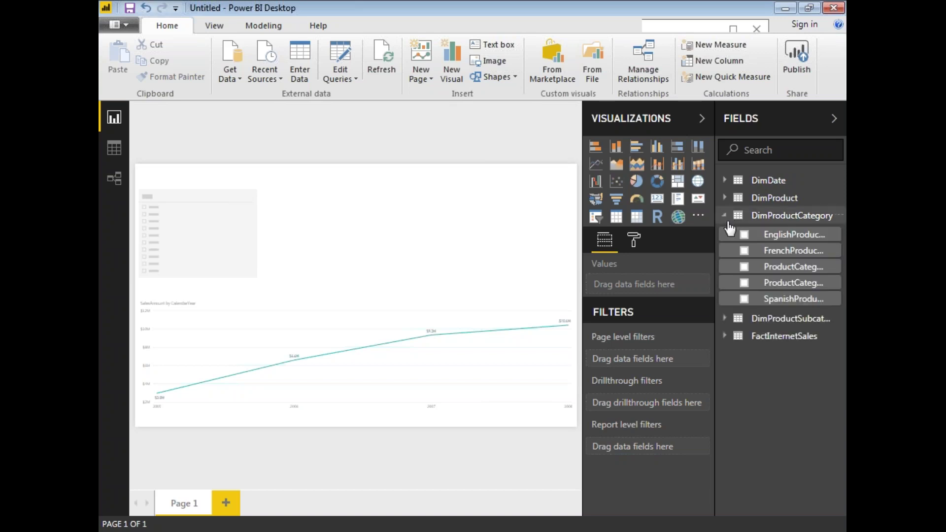
{"action": "left_click", "coordinate": [745, 235]}
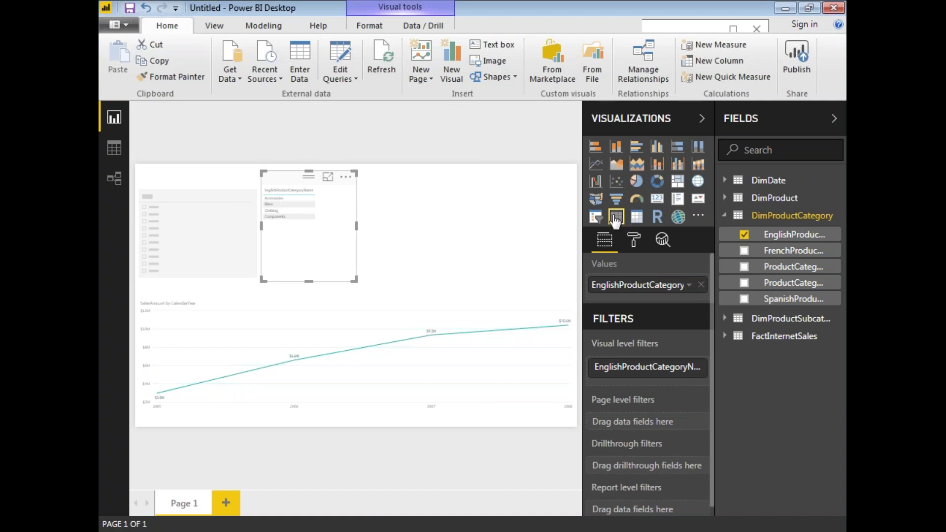
{"action": "key", "text": "Delete"}
{"action": "left_click", "coordinate": [223, 219]}
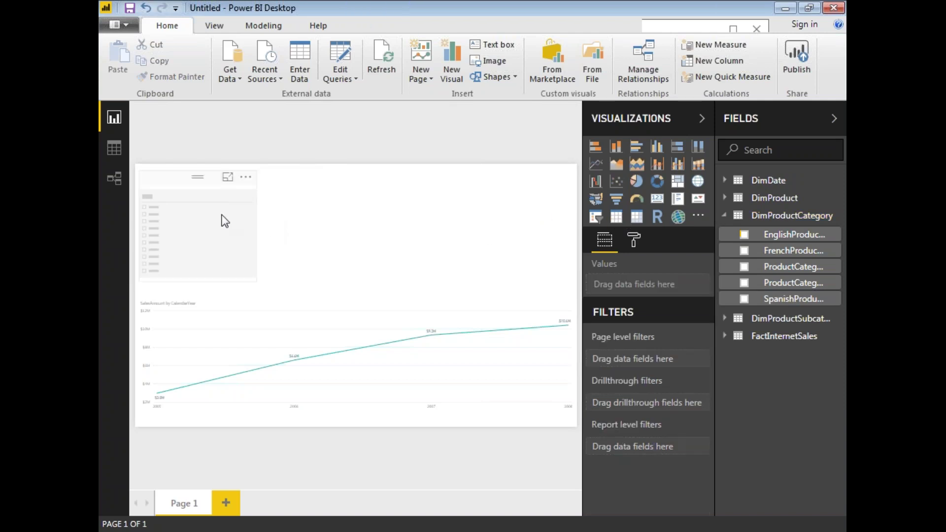
{"action": "left_click", "coordinate": [744, 235]}
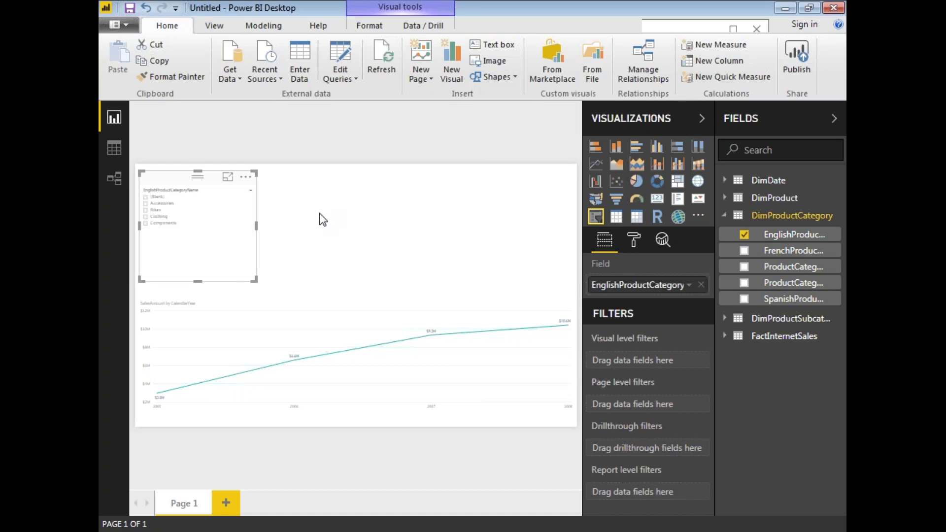
{"action": "left_click", "coordinate": [460, 238]}
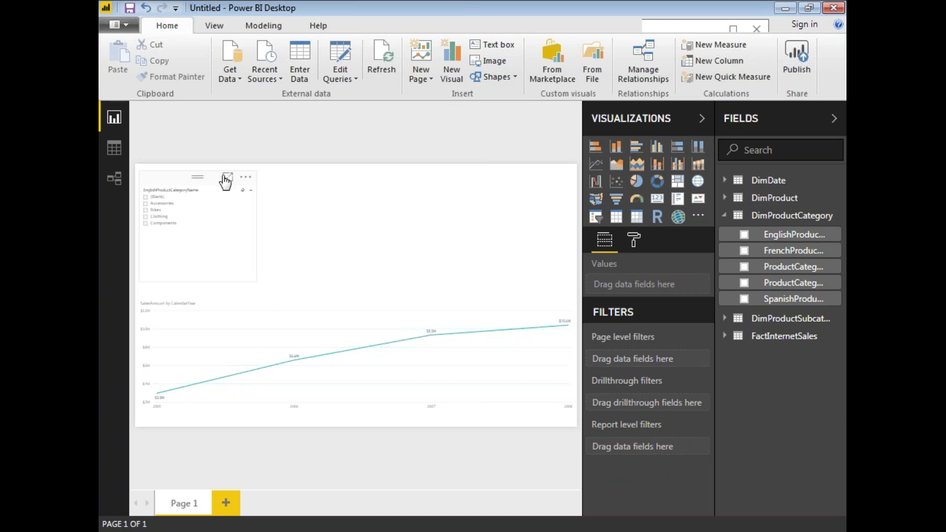
{"action": "left_click", "coordinate": [228, 178]}
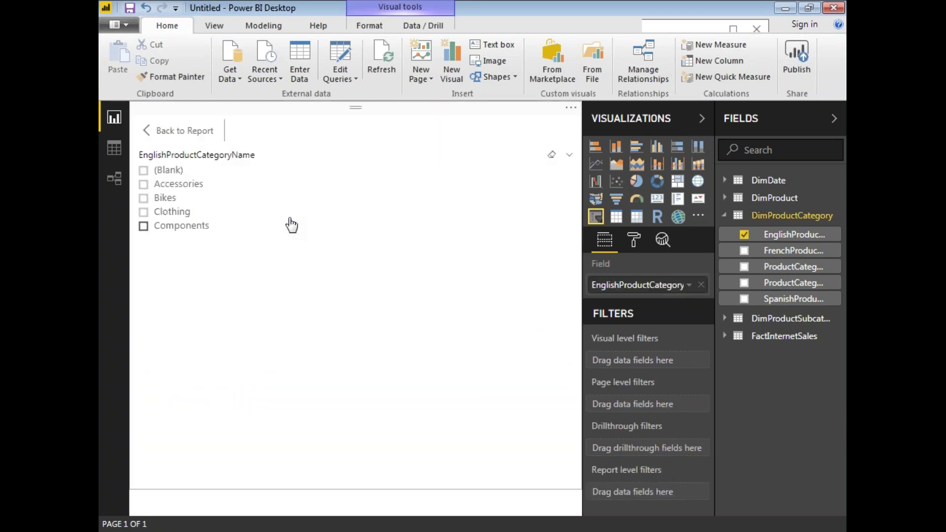
Collapse the Fields and Visualizations panes and go back to the report from Focus mode.
{"action": "left_click", "coordinate": [834, 118]}
{"action": "left_click", "coordinate": [810, 119]}
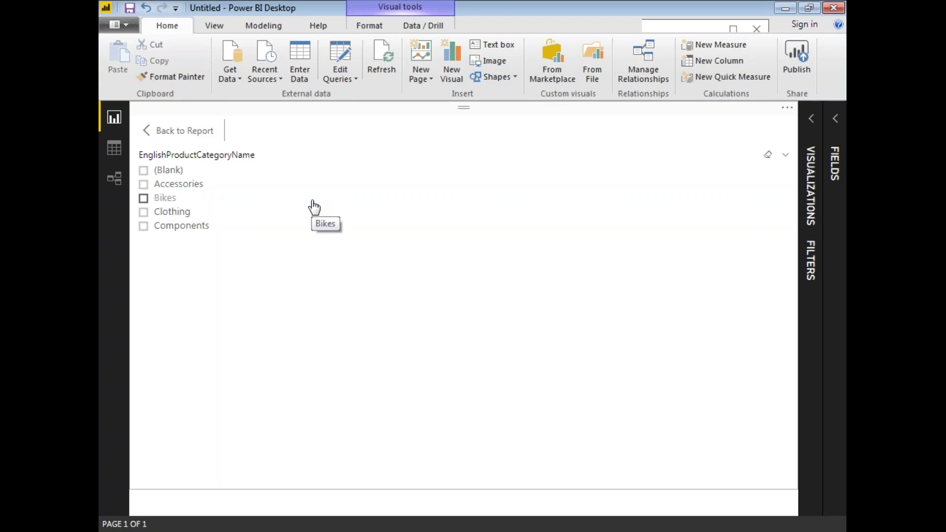
{"action": "left_click", "coordinate": [176, 131]}
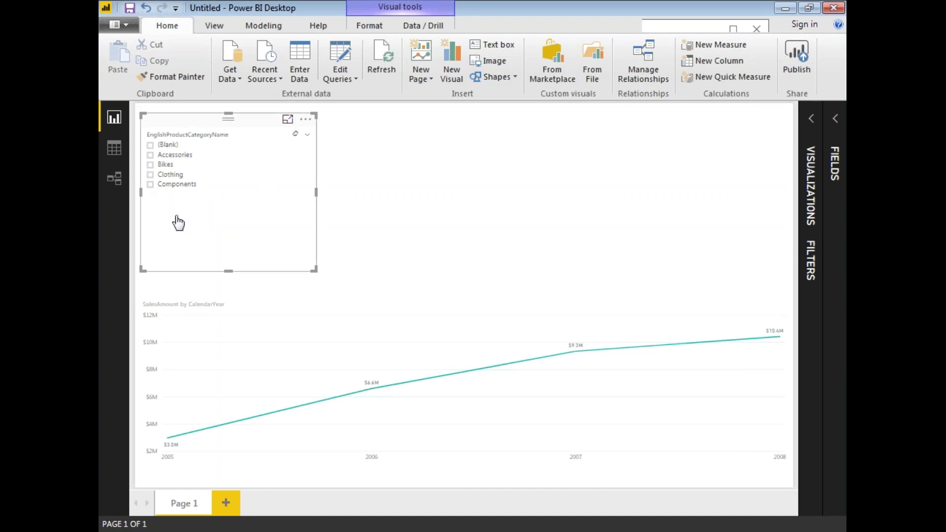
{"action": "left_click", "coordinate": [149, 165]}
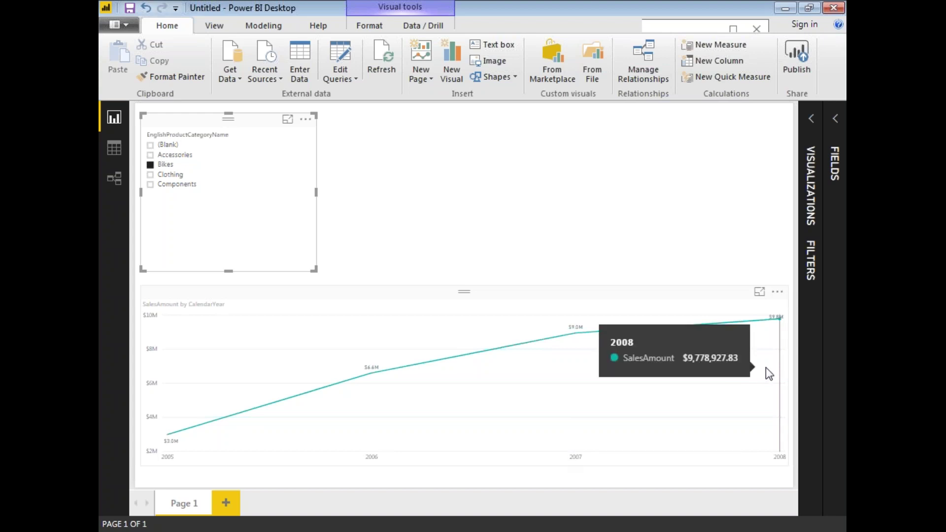
{"action": "left_click", "coordinate": [150, 175]}
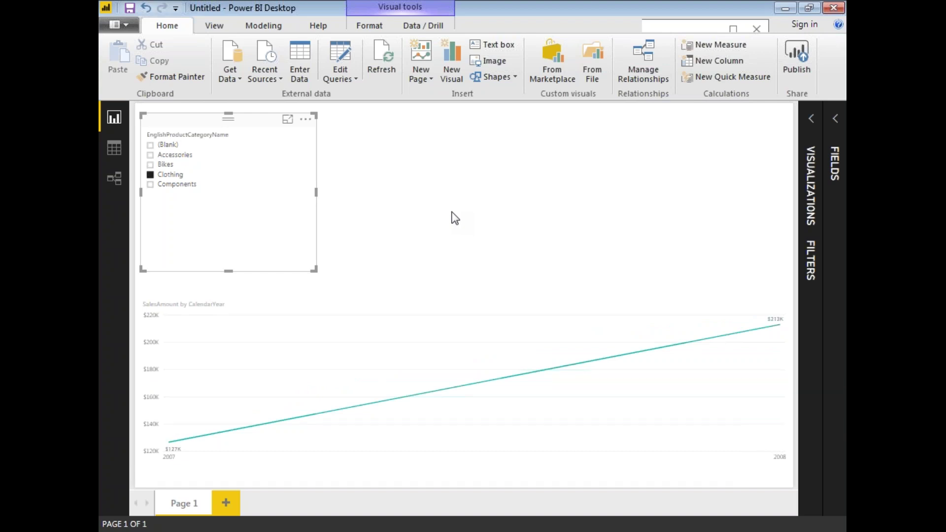
{"action": "left_click", "coordinate": [150, 185]}
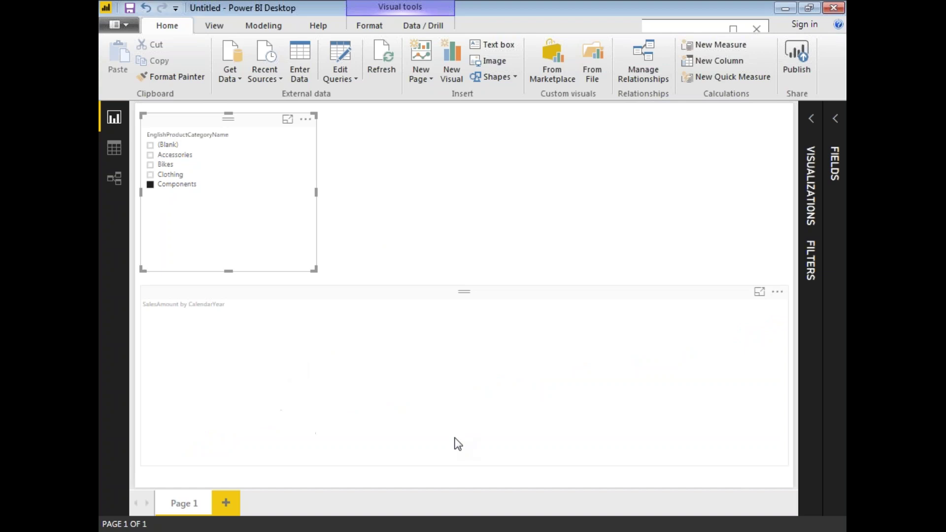
{"action": "left_click", "coordinate": [150, 154]}
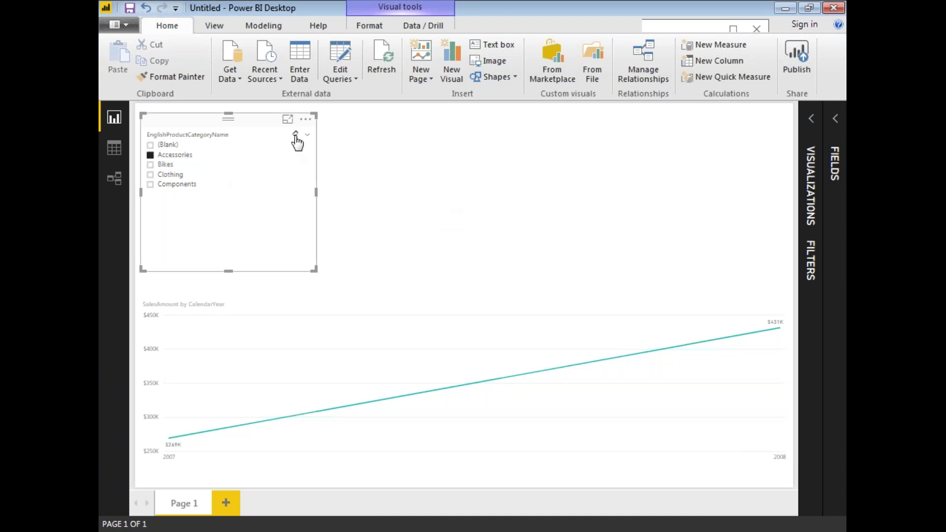
{"action": "left_click", "coordinate": [296, 136]}
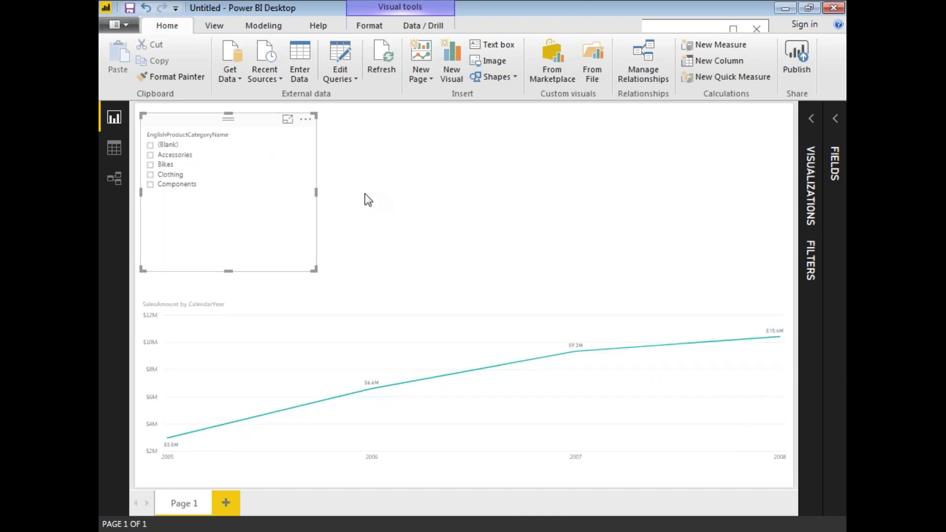
Switch to the Relationships view showing DimProductCategory linked one-to-many to DimProductSubcategory.
{"action": "mouse_move", "coordinate": [296, 134]}
{"action": "mouse_move", "coordinate": [246, 223]}
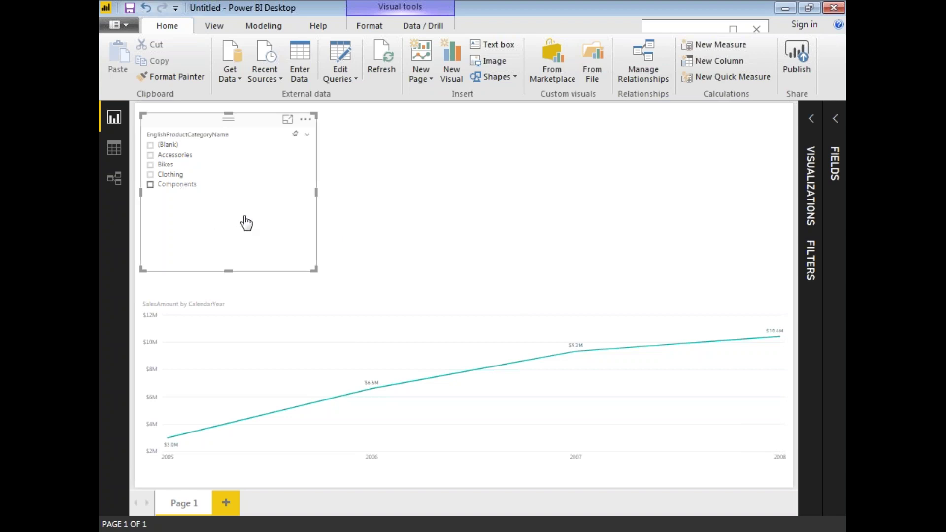
{"action": "left_click", "coordinate": [115, 182]}
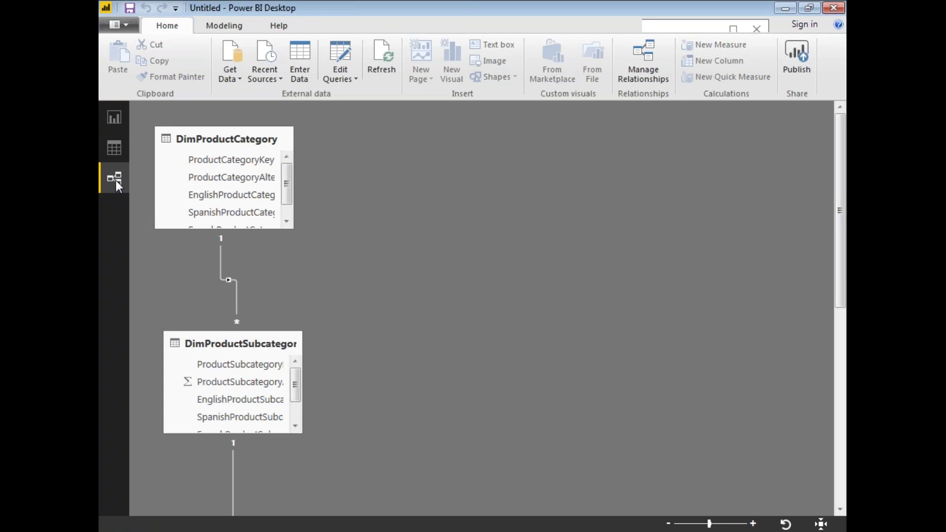
Inspect the diagram's chain from DimProductCategory to FactInternetSales and DimDate, then return to the report.
{"action": "left_click_drag", "start_coordinate": [839, 180], "coordinate": [840, 114]}
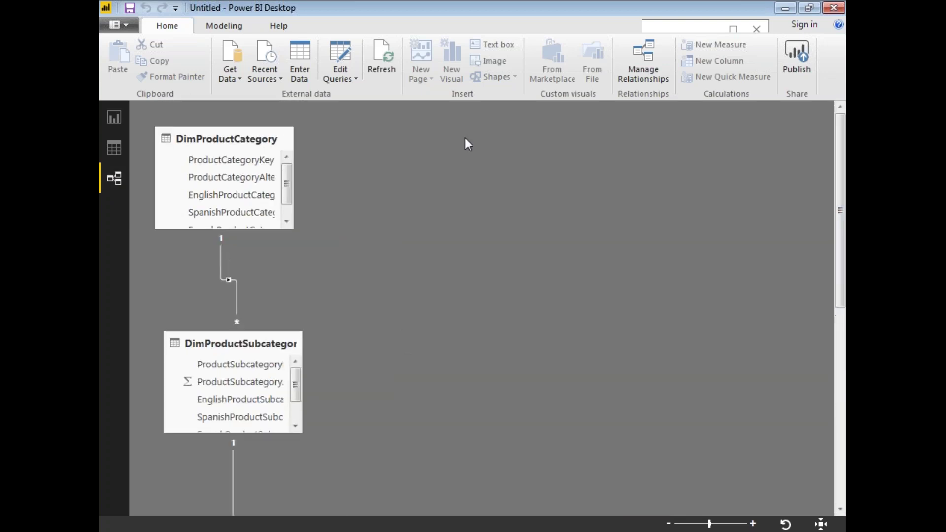
{"action": "left_click", "coordinate": [115, 117]}
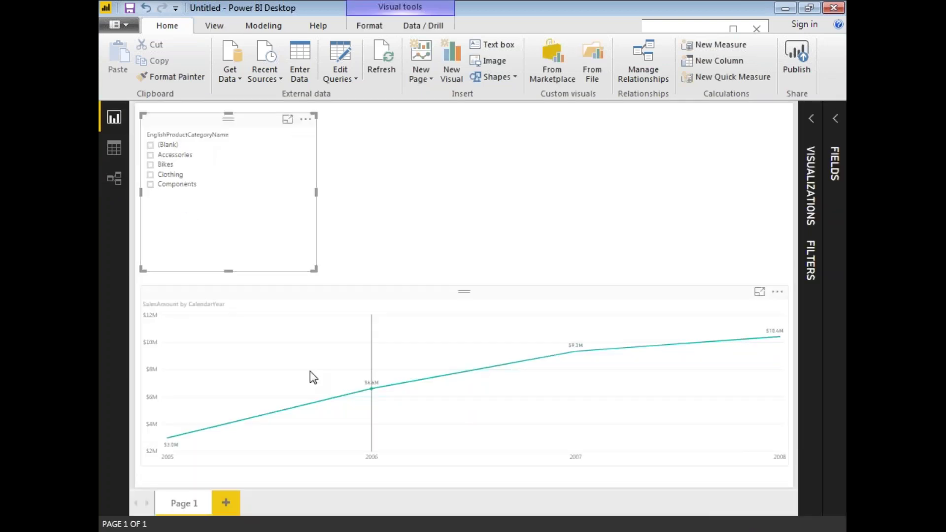
Select Bikes in the category slicer to filter the SalesAmount line chart.
{"action": "mouse_move", "coordinate": [422, 419]}
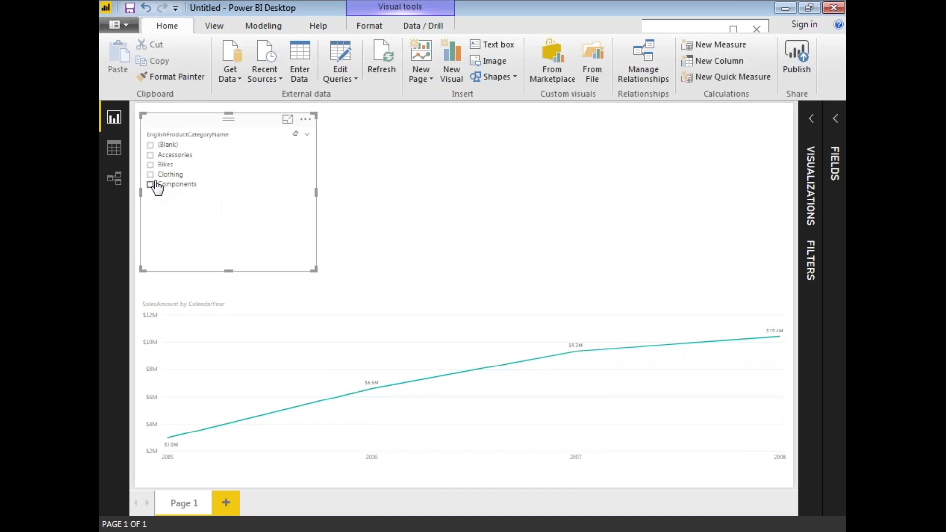
{"action": "left_click", "coordinate": [150, 164]}
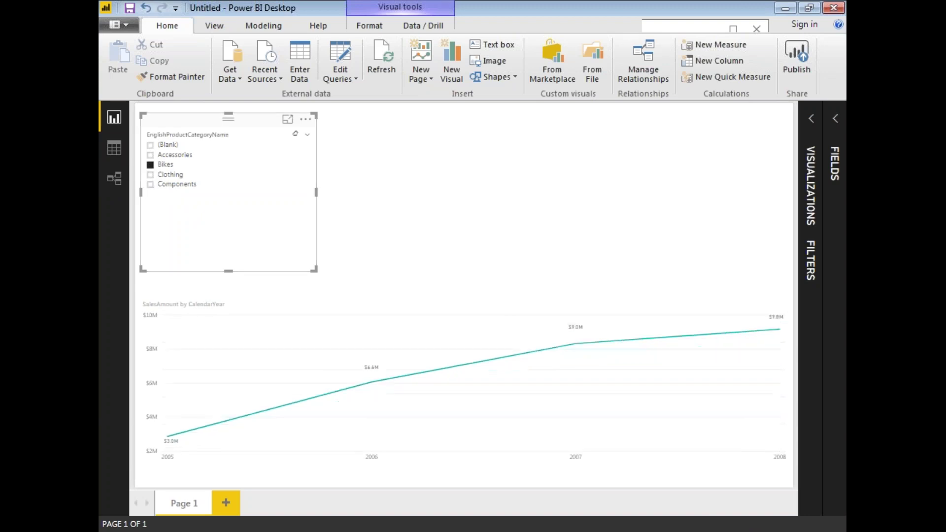